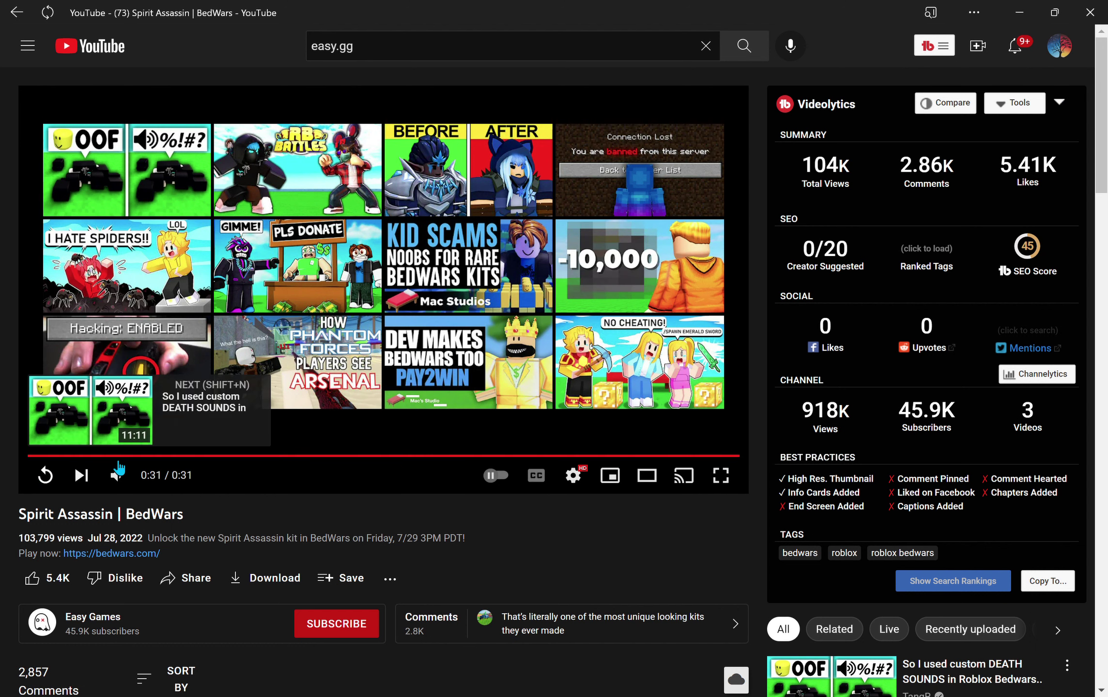
{"action": "scroll", "coordinate": [120, 470], "scroll_direction": "down", "scroll_amount": 2}
{"action": "mouse_move", "coordinate": [180, 342]}
{"action": "left_mouse_down"}
{"action": "mouse_move", "coordinate": [121, 337]}
{"action": "mouse_move", "coordinate": [99, 372]}
{"action": "left_mouse_up"}
{"action": "scroll", "coordinate": [286, 489], "scroll_direction": "down", "scroll_amount": 2}
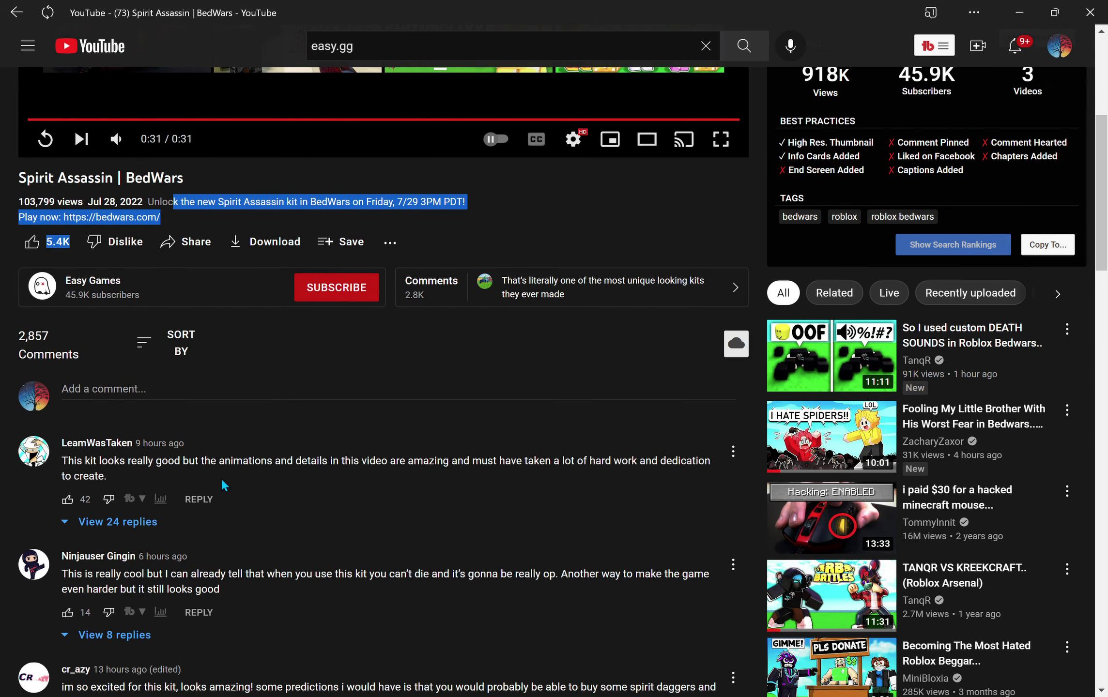
{"action": "left_click_drag", "start_coordinate": [223, 481], "coordinate": [52, 173]}
{"action": "left_click", "coordinate": [369, 498]}
{"action": "scroll", "coordinate": [400, 462], "scroll_direction": "down", "scroll_amount": 2}
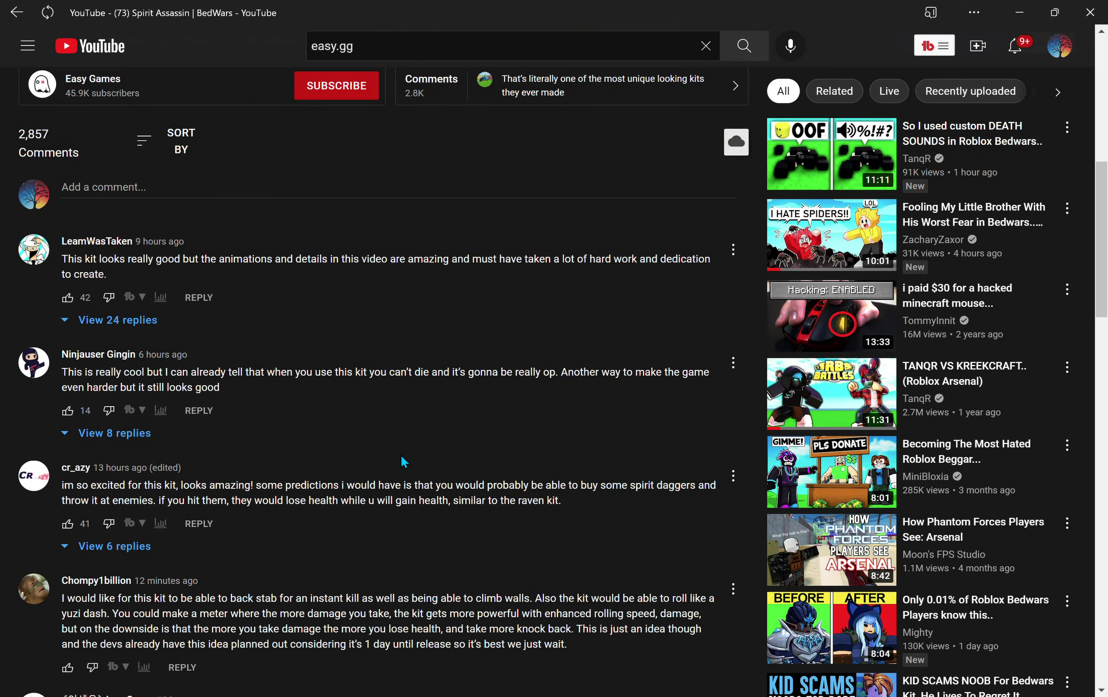
{"action": "scroll", "coordinate": [400, 453], "scroll_direction": "up", "scroll_amount": 3}
{"action": "scroll", "coordinate": [400, 453], "scroll_direction": "down", "scroll_amount": 1}
{"action": "scroll", "coordinate": [412, 467], "scroll_direction": "up", "scroll_amount": 1}
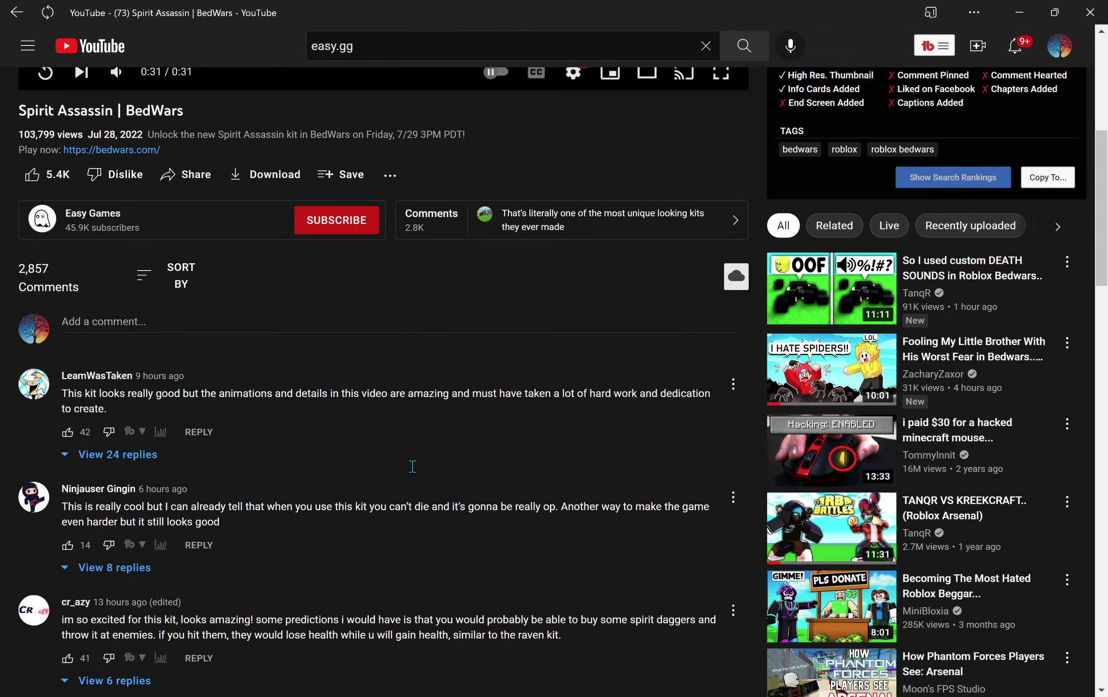
{"action": "scroll", "coordinate": [412, 467], "scroll_direction": "down", "scroll_amount": 1}
{"action": "scroll", "coordinate": [401, 454], "scroll_direction": "up", "scroll_amount": 2}
{"action": "scroll", "coordinate": [401, 455], "scroll_direction": "up", "scroll_amount": 3}
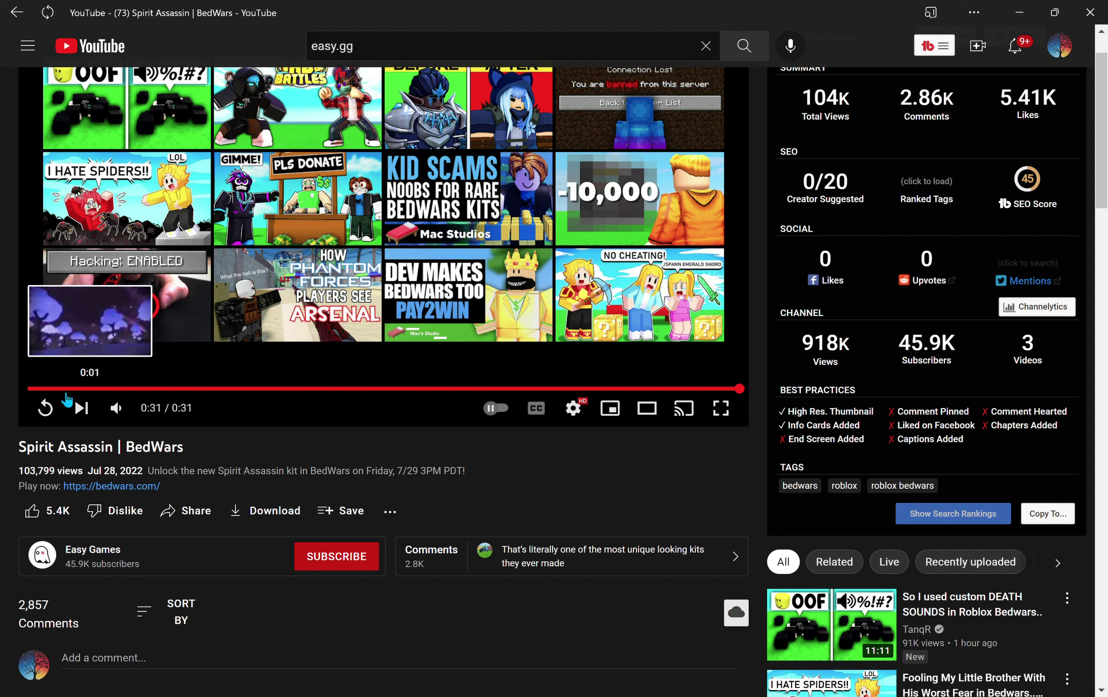
Step: Subscribe to Easy Games from the Spirit Assassin video and set its bell to All notifications
{"action": "left_click", "coordinate": [336, 557]}
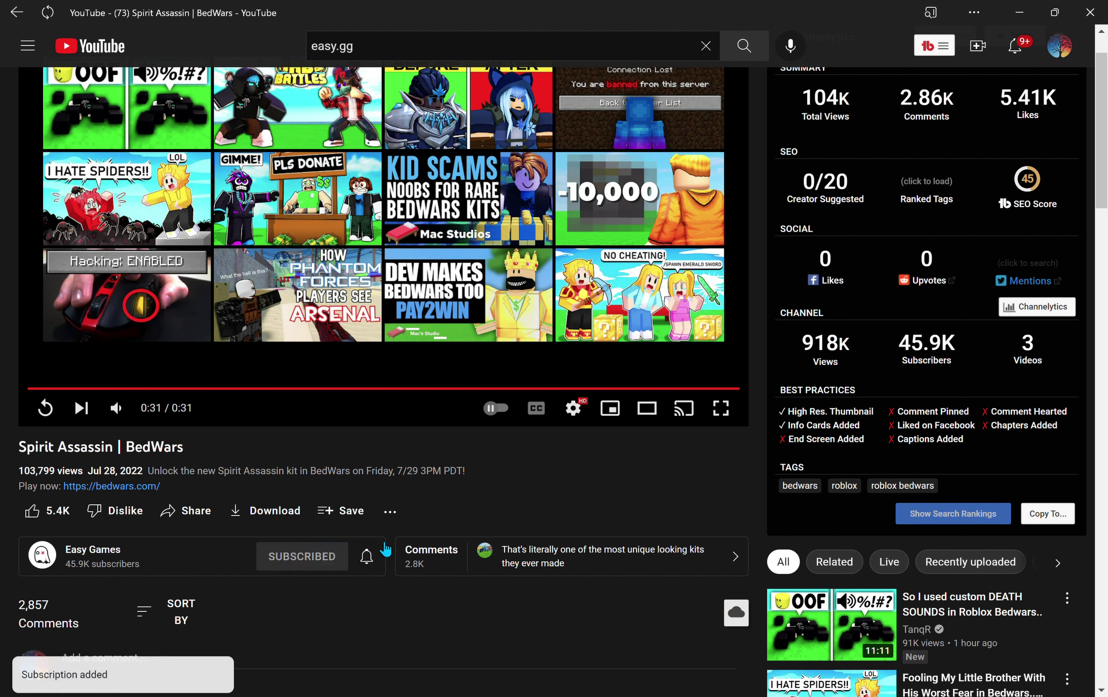
{"action": "left_click", "coordinate": [383, 556]}
{"action": "left_click", "coordinate": [407, 592]}
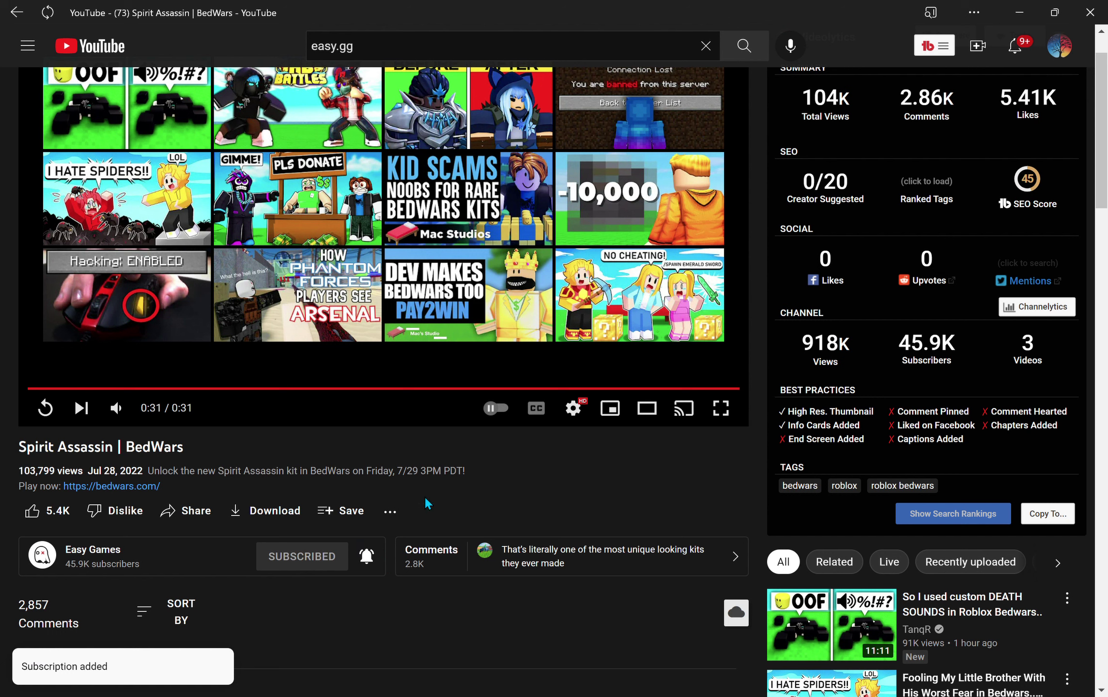